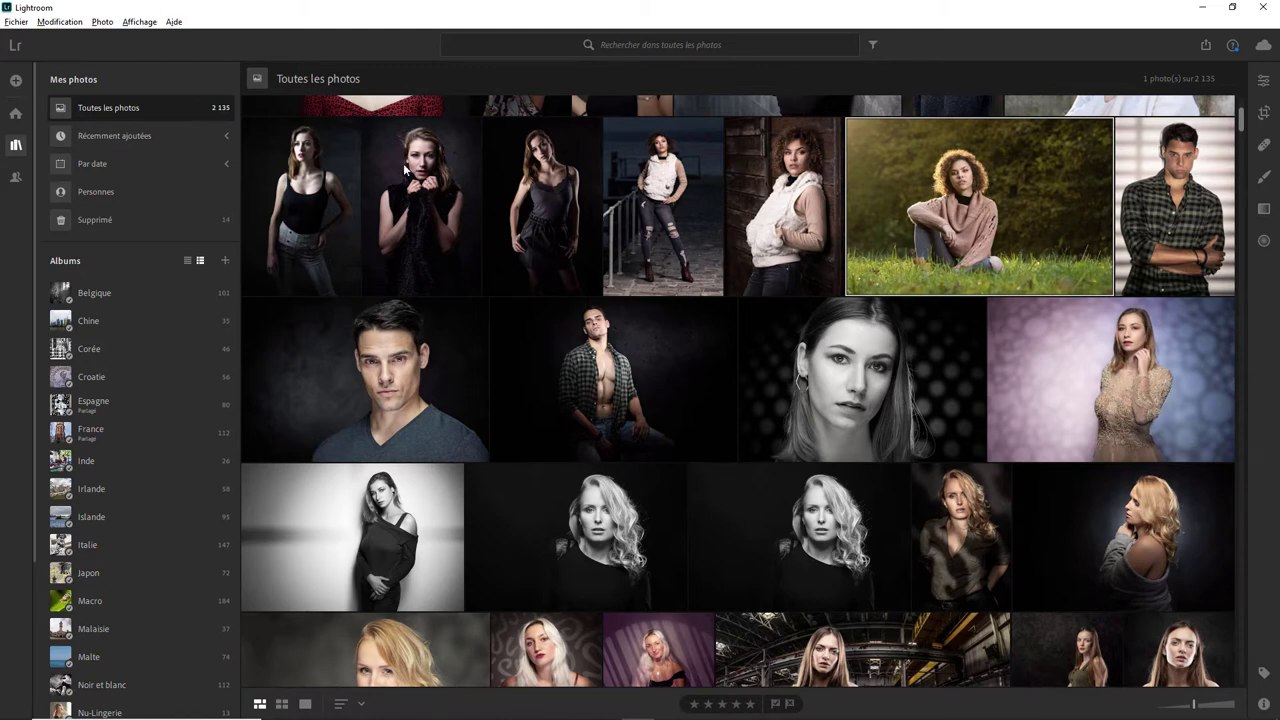
Step: Open Modification > Préférences on the Stockage local page, showing the 25 % photo cache
click(70, 21)
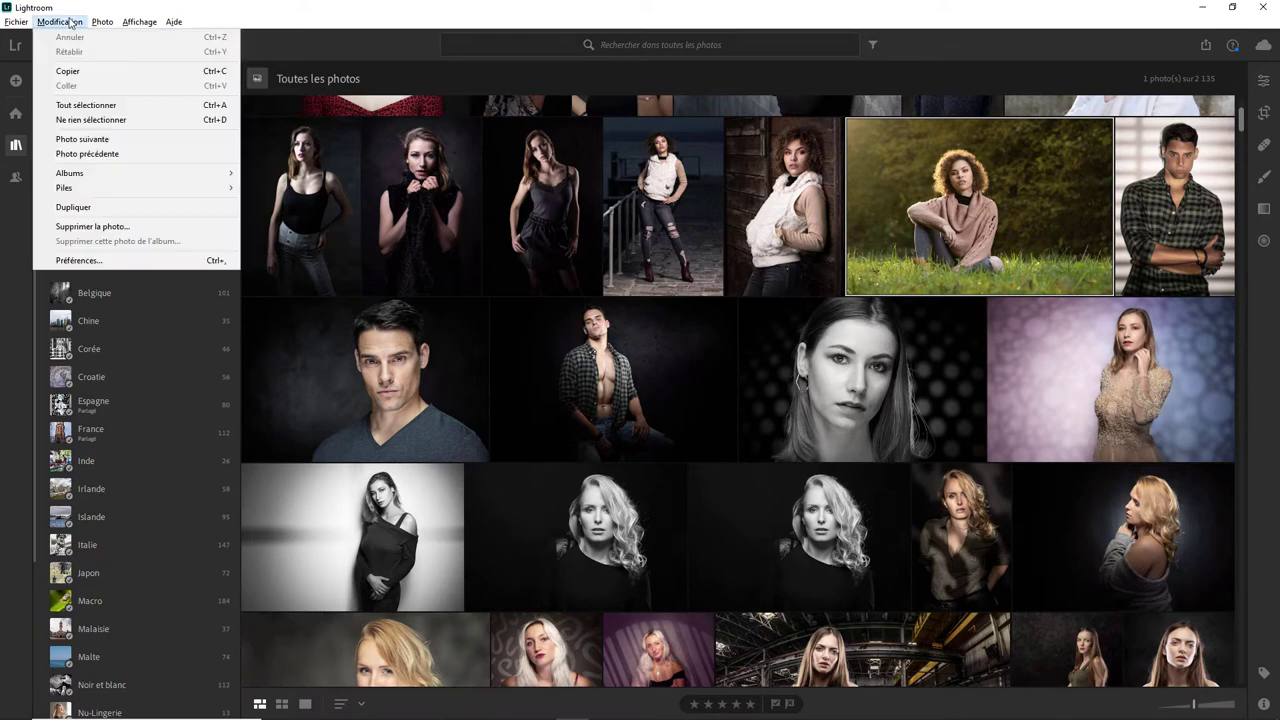
click(79, 260)
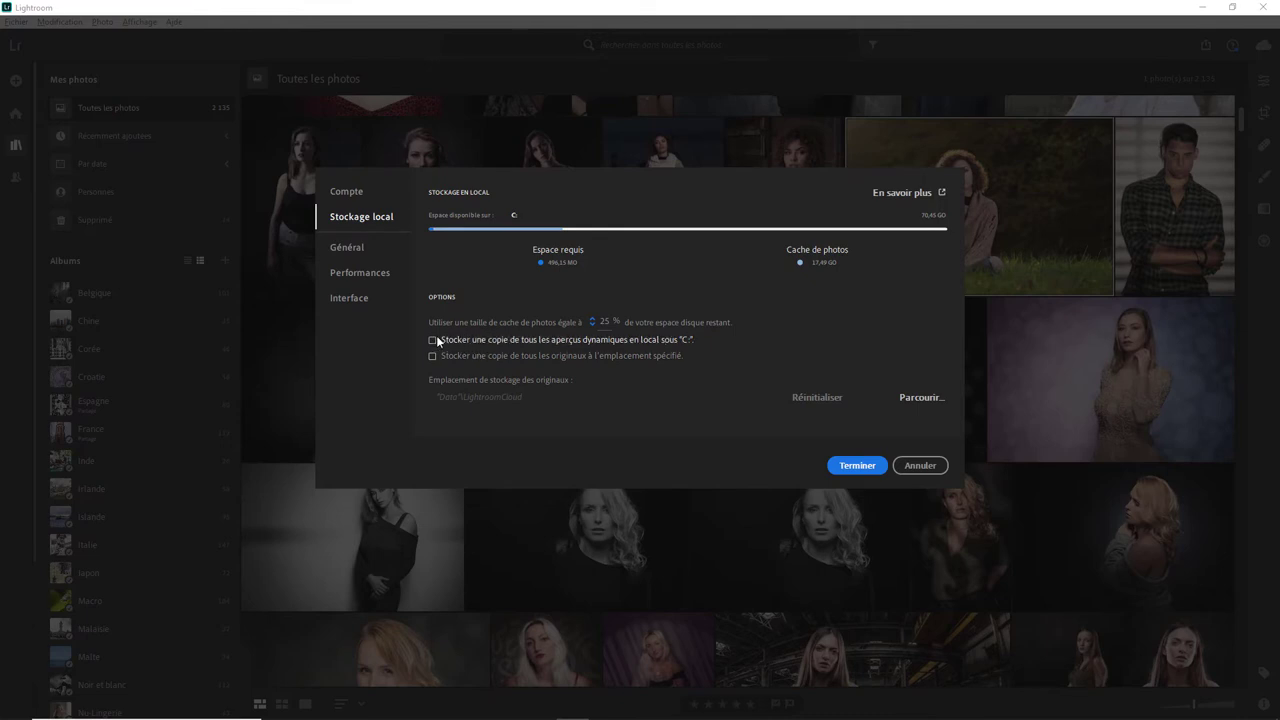
click(434, 340)
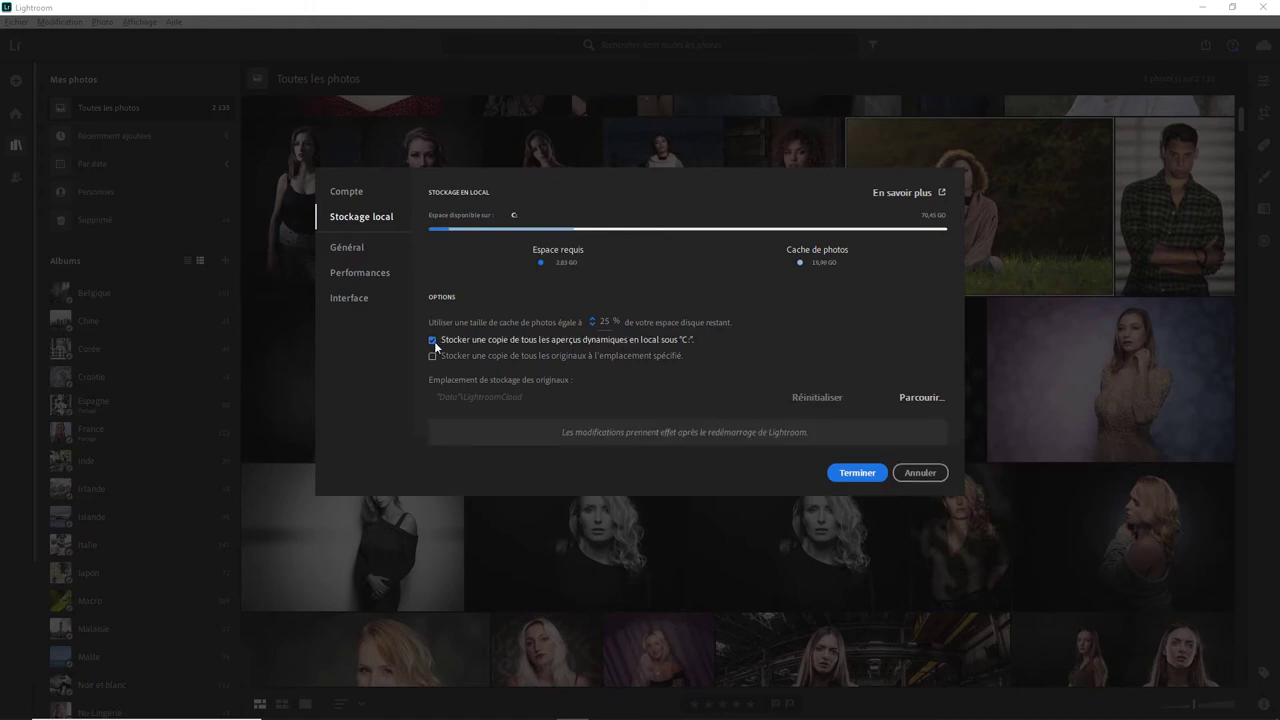
click(451, 337)
click(451, 337)
click(451, 337)
click(451, 337)
click(451, 337)
click(455, 342)
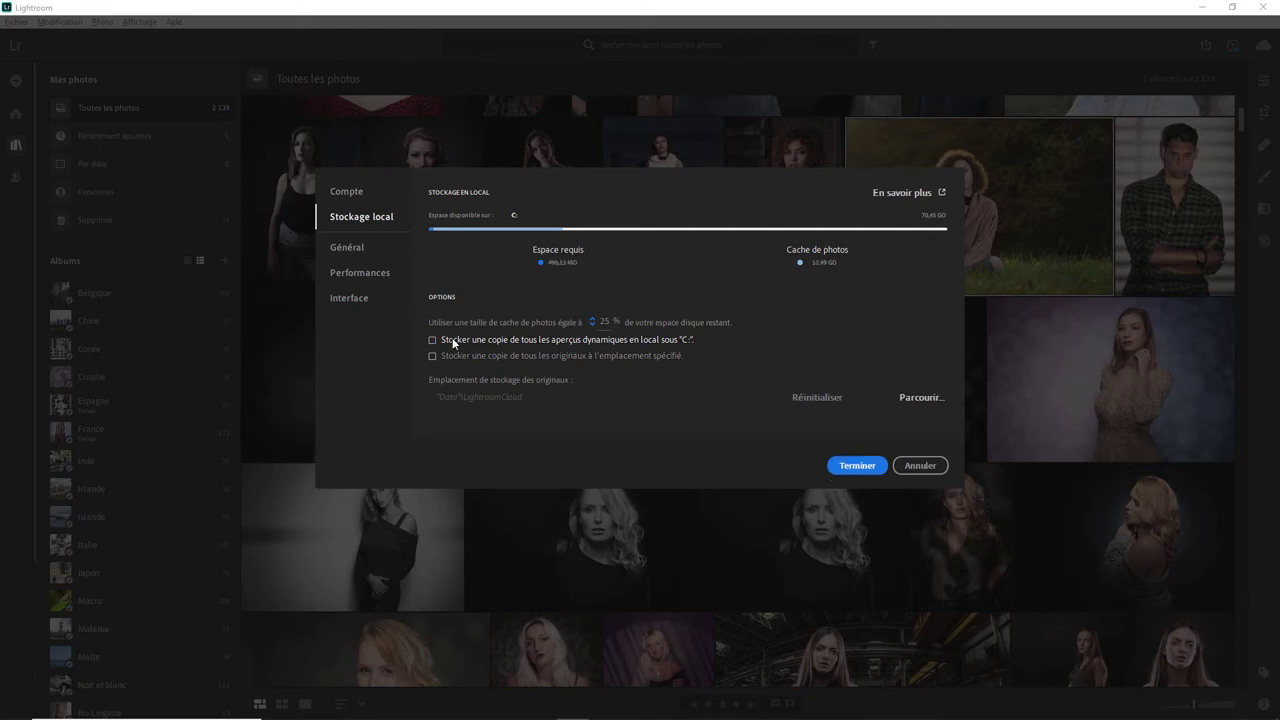
click(453, 342)
click(454, 343)
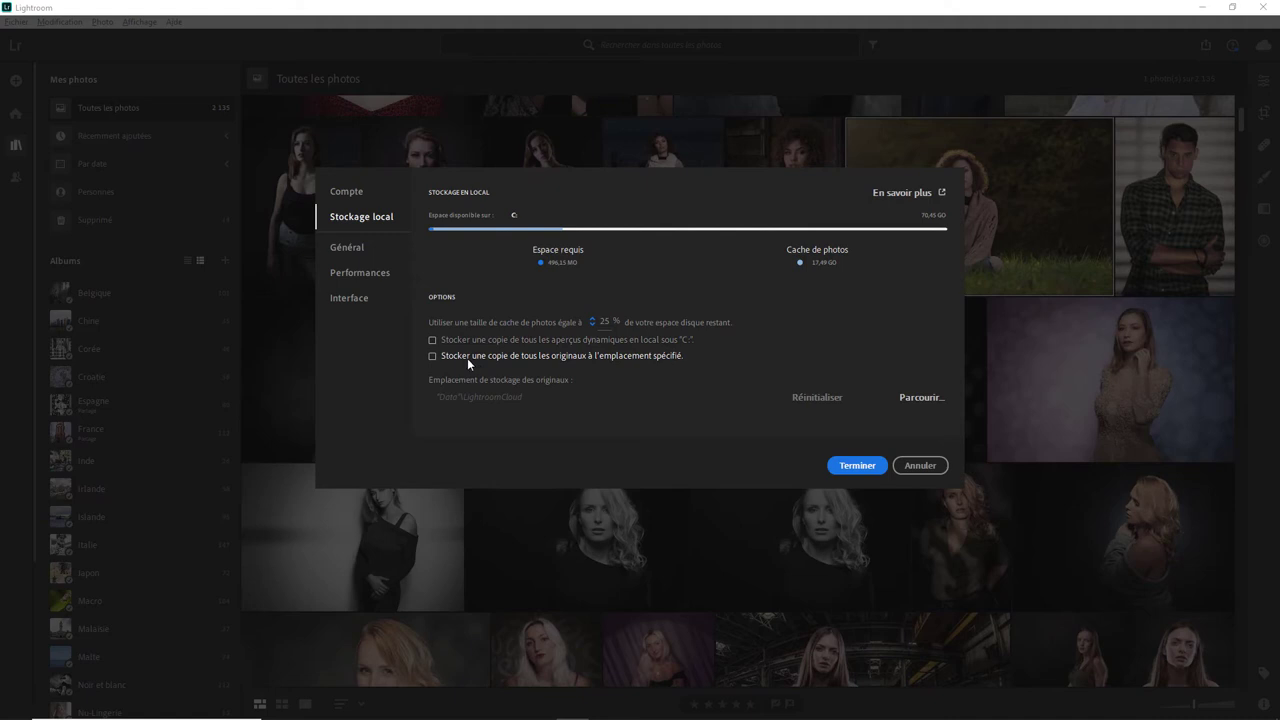
click(434, 354)
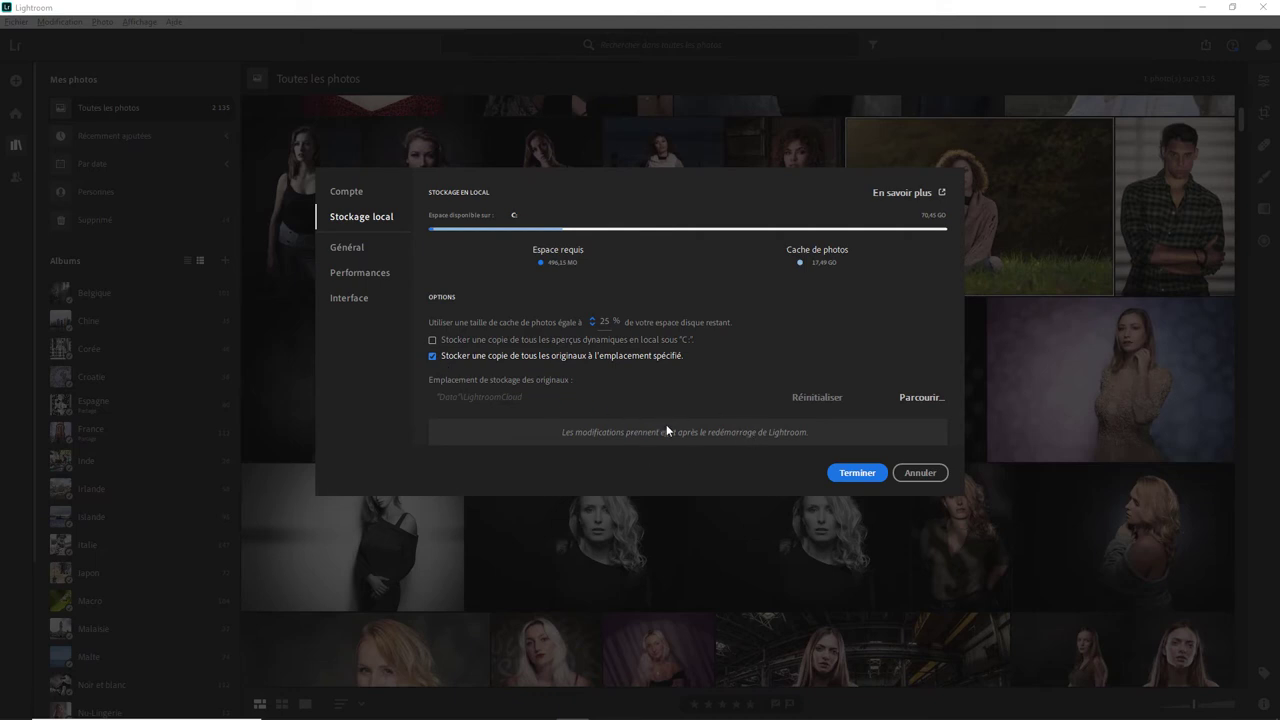
click(433, 356)
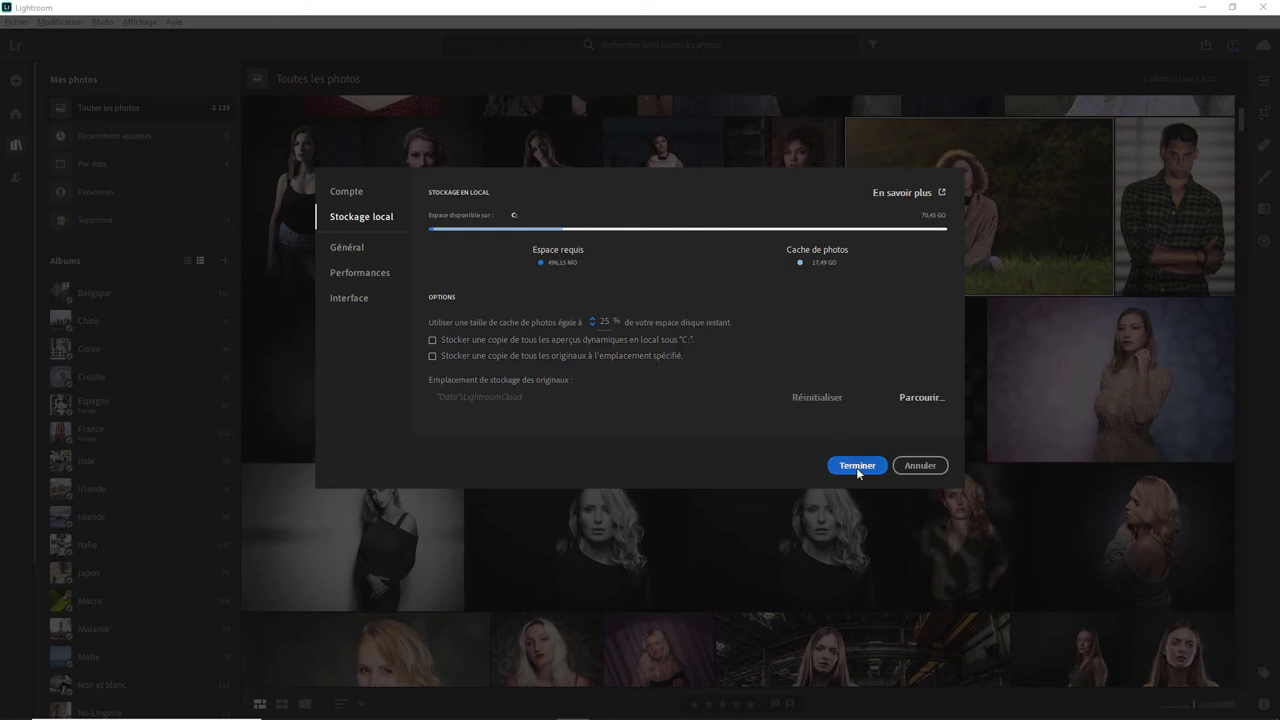
Step: Enable 'Stocker une copie de tous les originaux', confirm with Terminer, and restart Lightroom
click(446, 356)
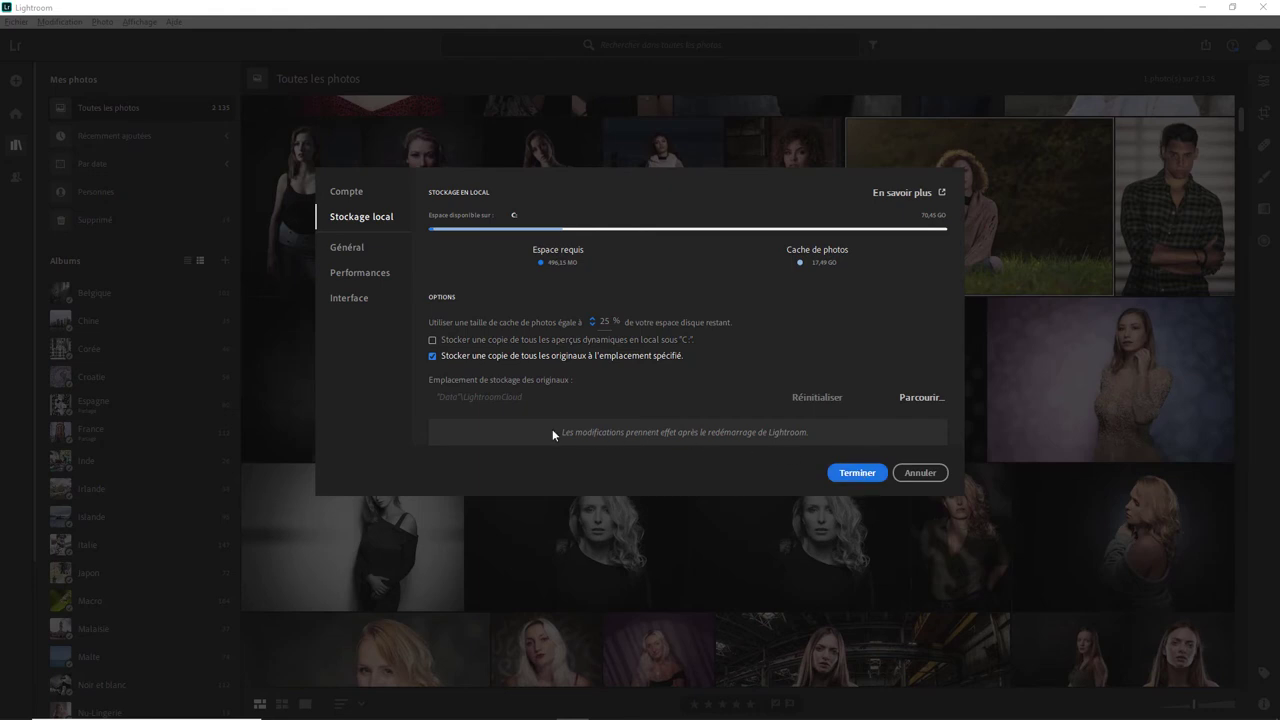
click(843, 468)
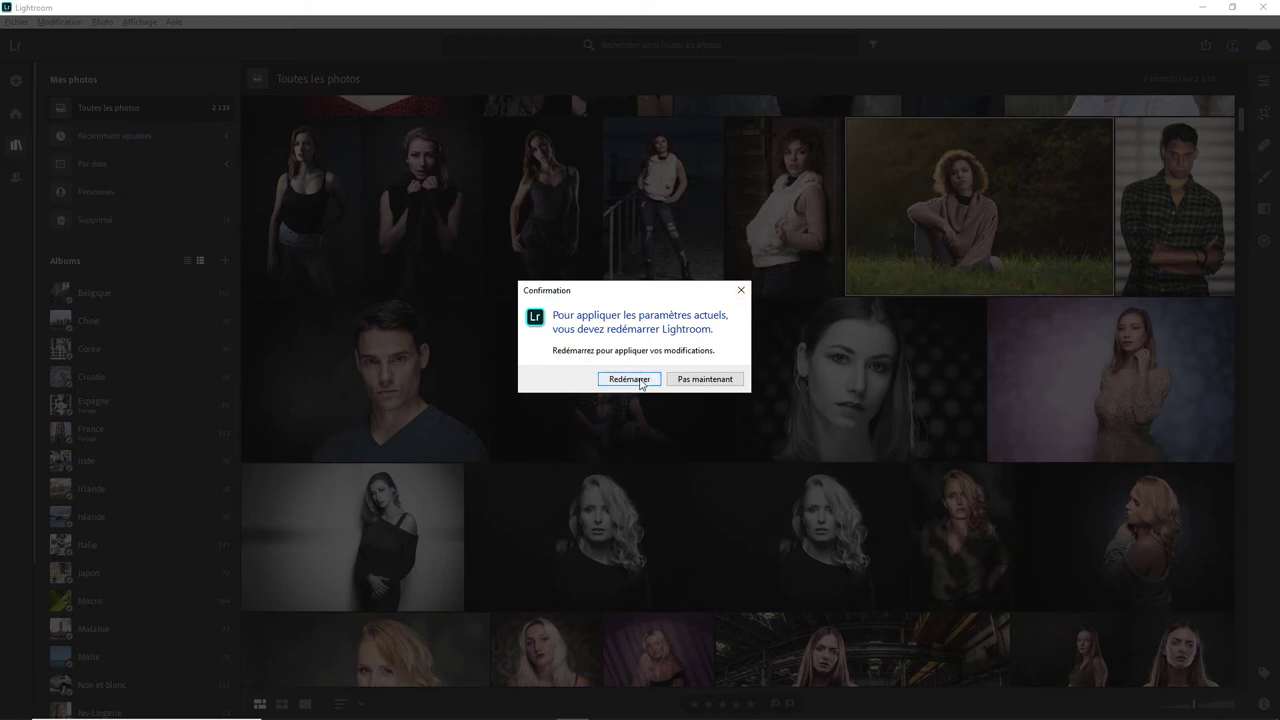
click(630, 379)
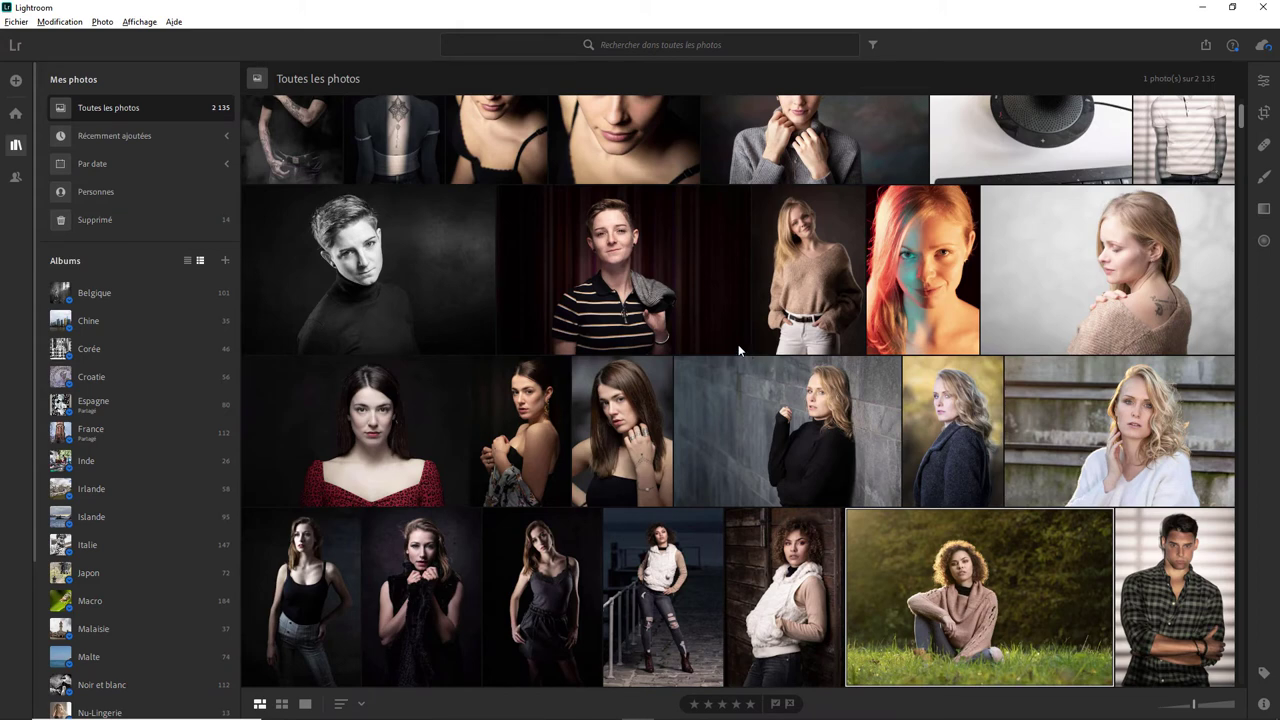
Step: Add photos from the H:\ EOS_DIGITAL memory card, listing its 614 CR2 bottle photos
click(16, 81)
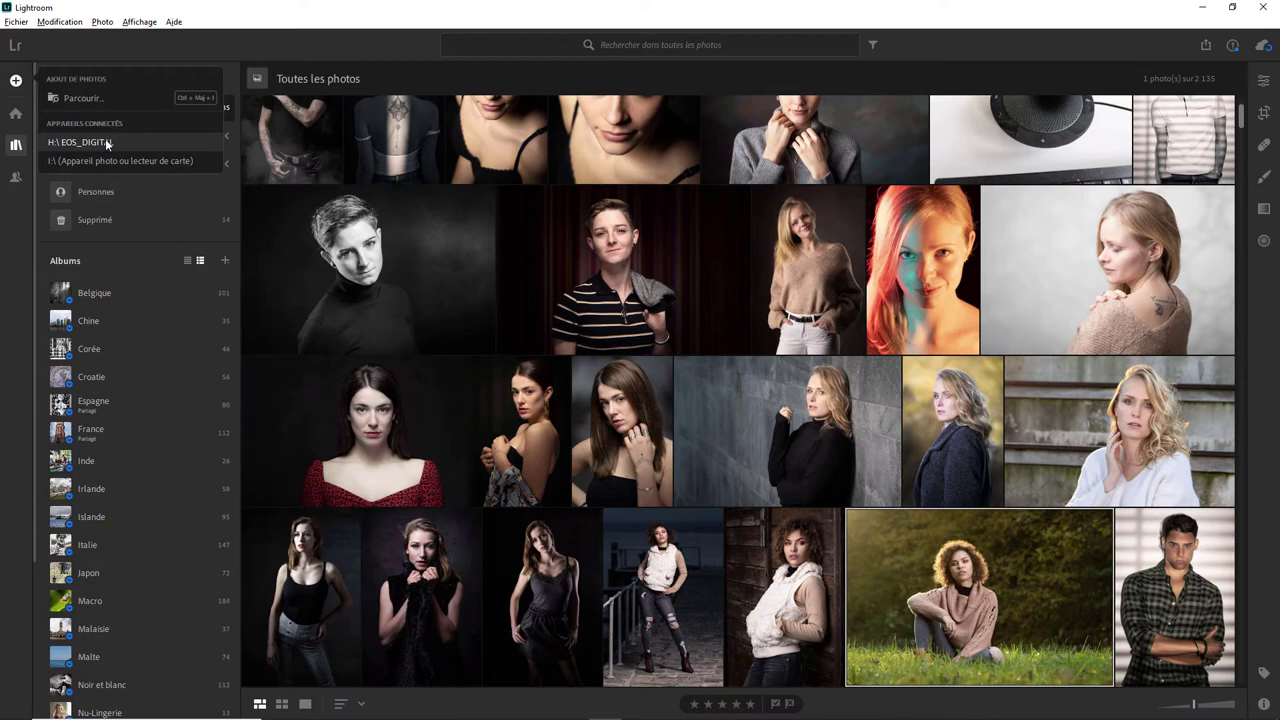
click(105, 142)
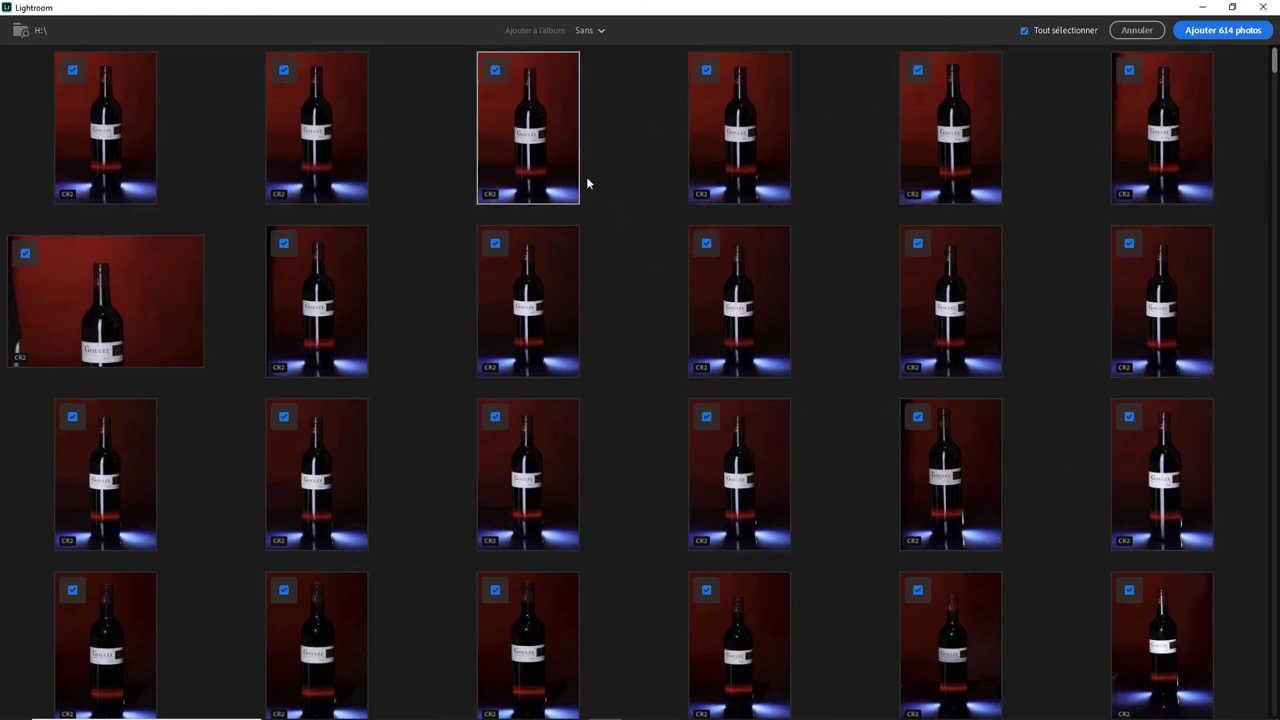
Step: Toggle 'Tout sélectionner' and browse the album list without choosing an album
click(1042, 33)
click(1042, 33)
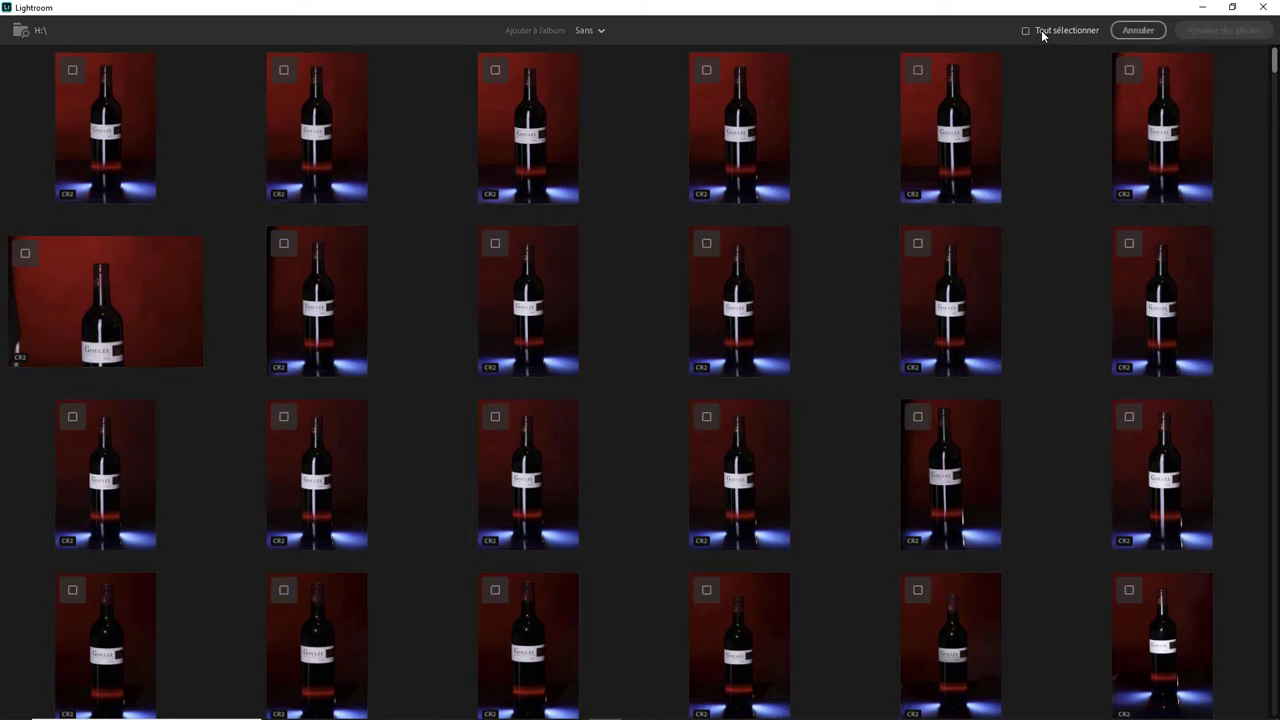
click(598, 32)
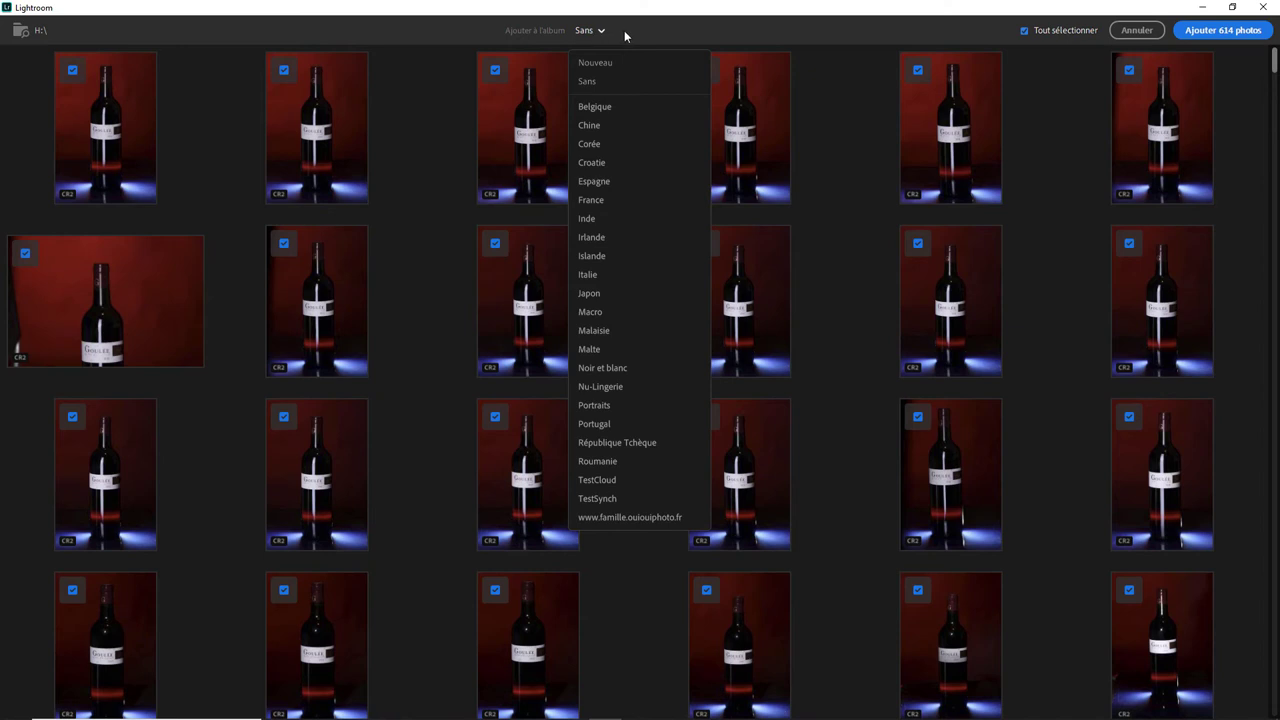
click(626, 34)
click(590, 33)
click(650, 32)
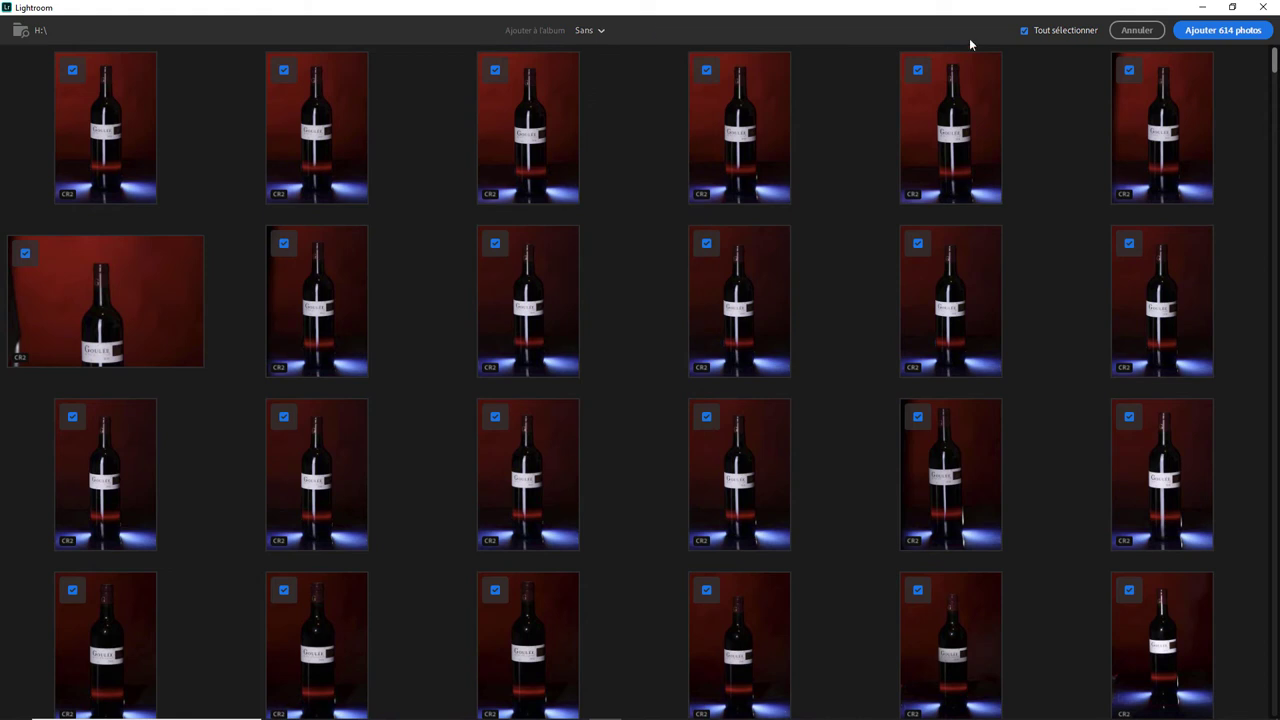
Step: Clear the import selection and tick only the first two wine-bottle thumbnails
click(1040, 32)
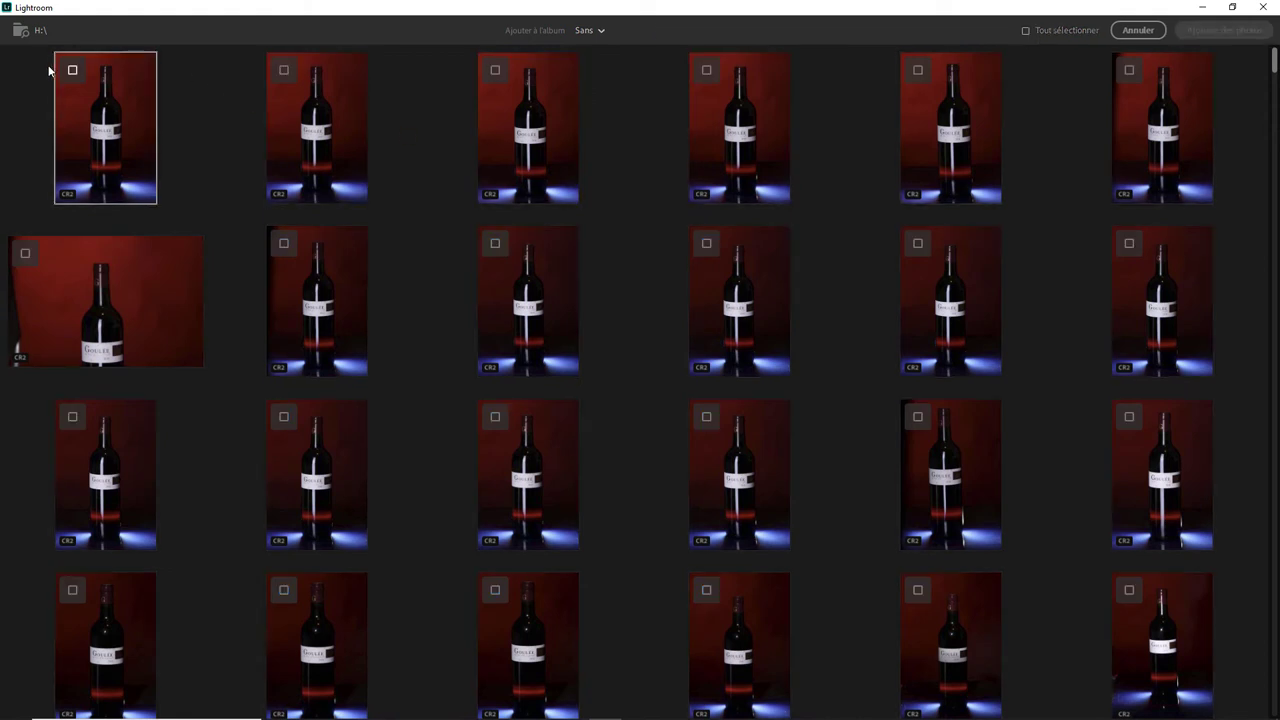
click(72, 70)
click(283, 70)
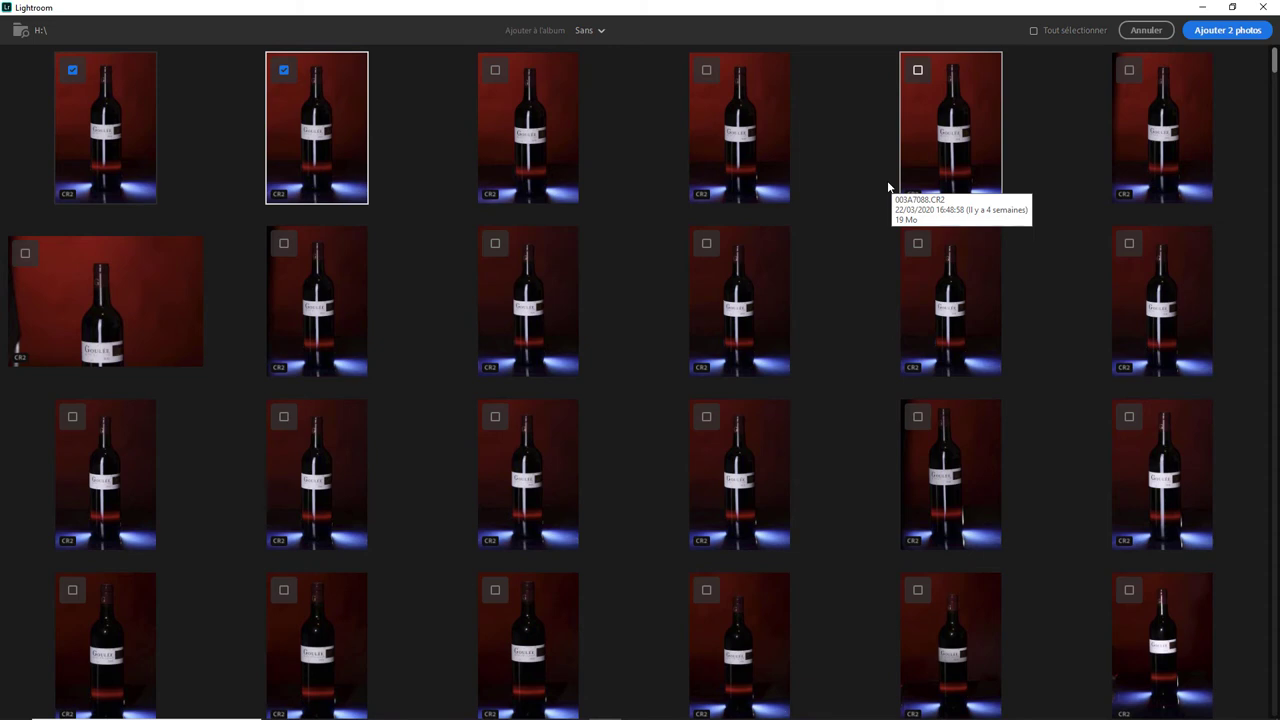
Step: Add the 2 selected photos and scroll All Photos up to the new bottles
click(1227, 30)
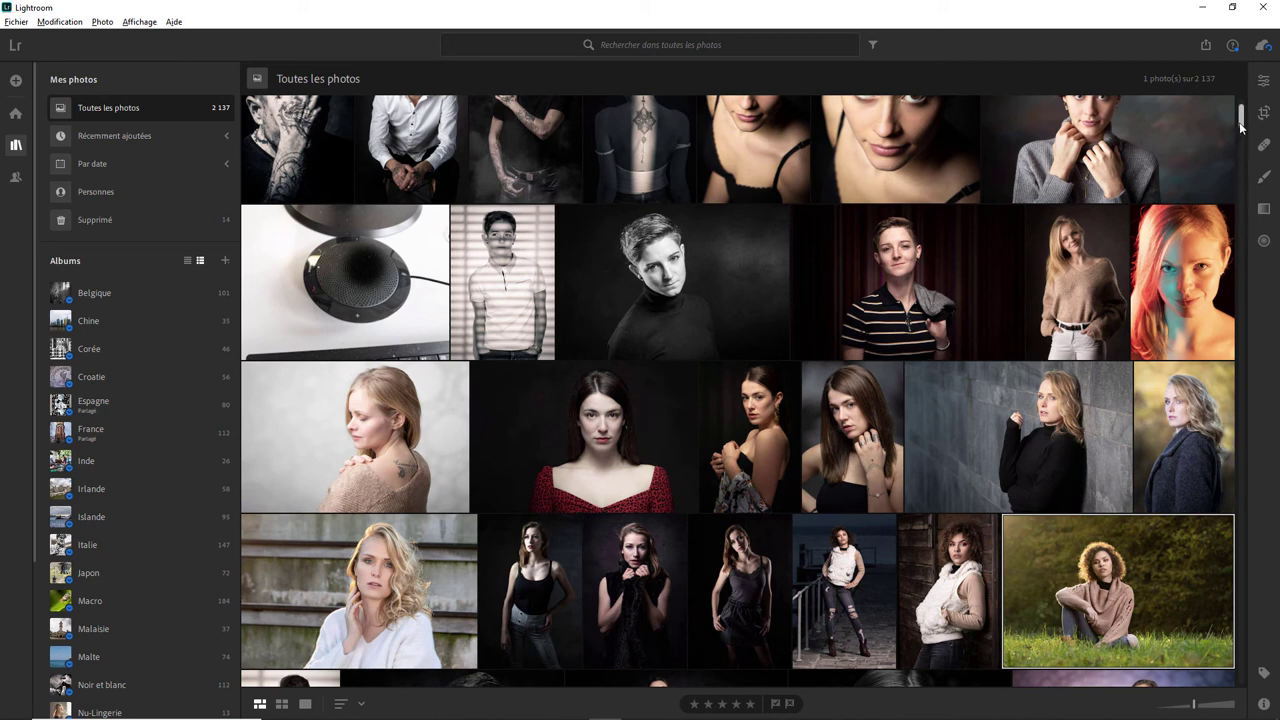
drag(1242, 128, 1244, 96)
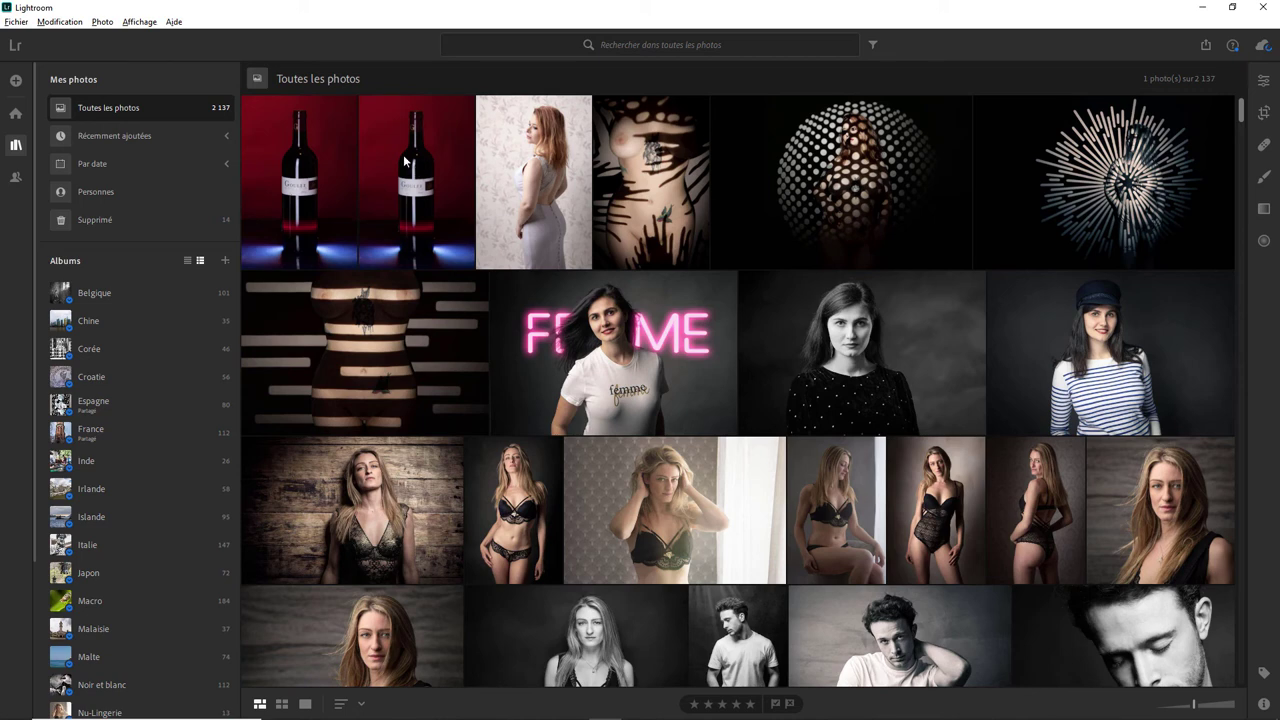
Step: Browse 'Par date', checking 2019 before settling on the 45-photo 2020 group
click(156, 165)
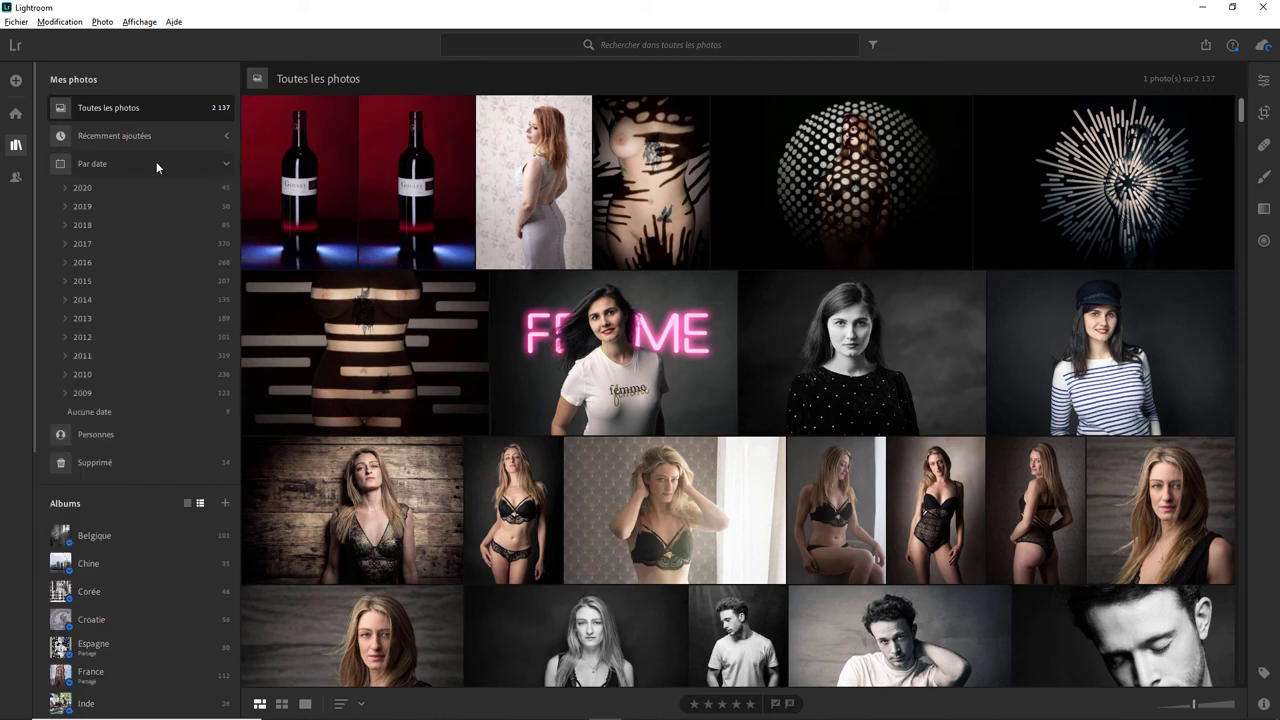
click(93, 189)
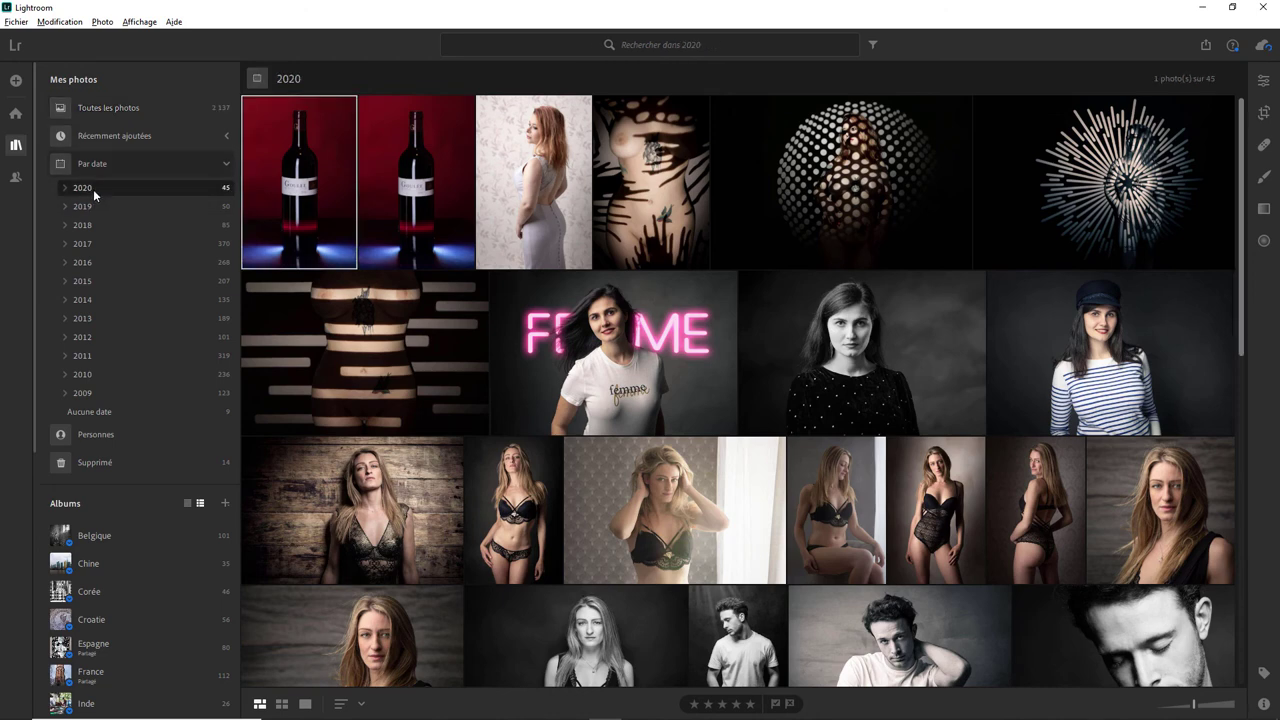
click(101, 204)
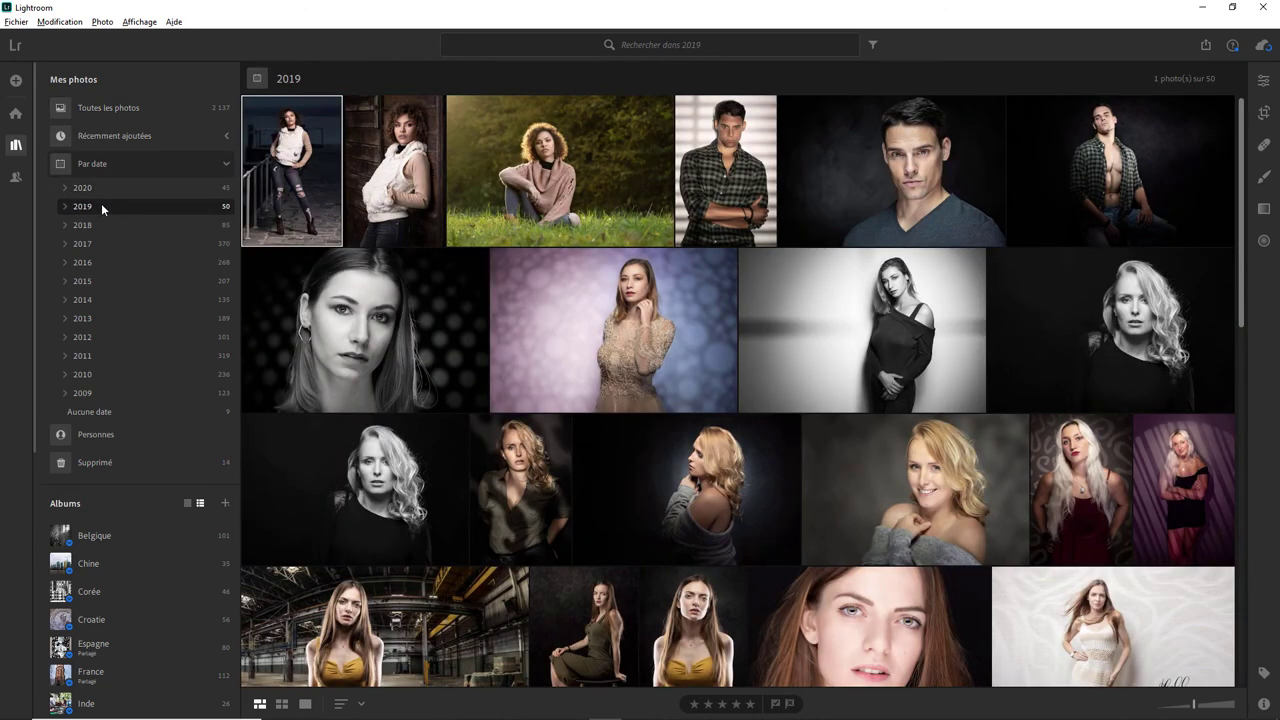
click(99, 188)
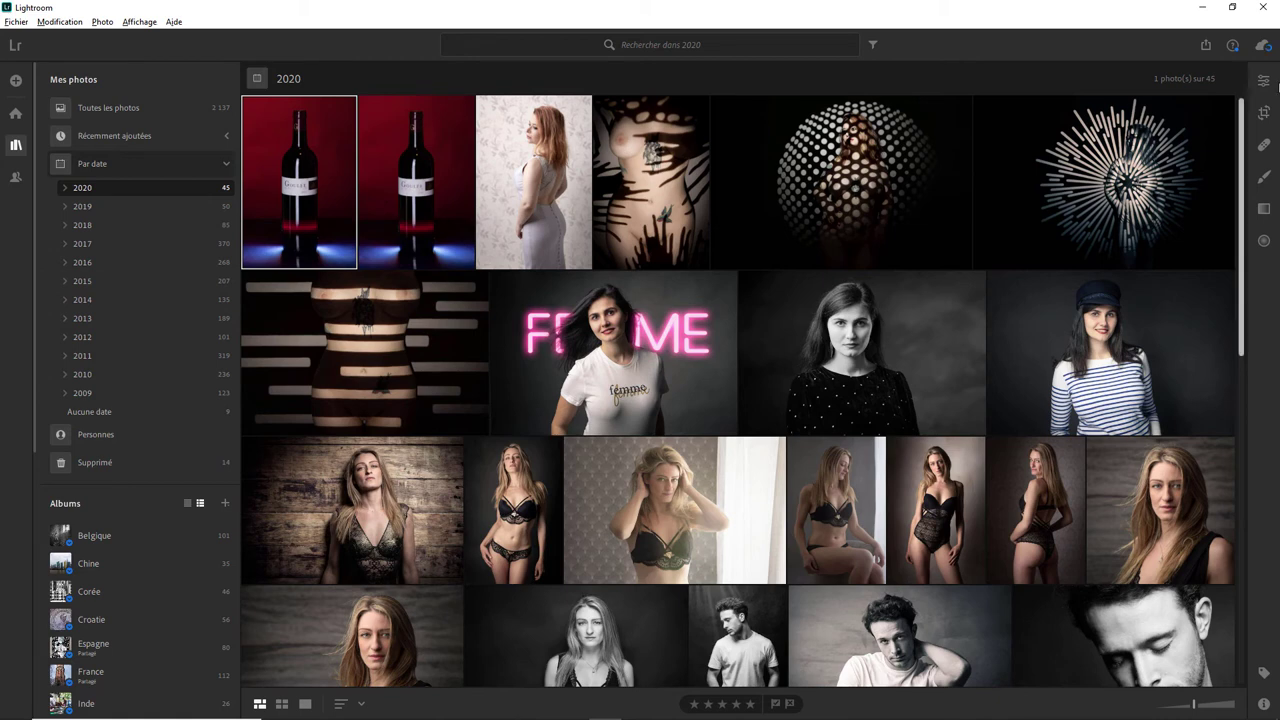
Step: Open the local storage location, Data (E:)\LightroomCloud, from the cloud status icon
click(1263, 46)
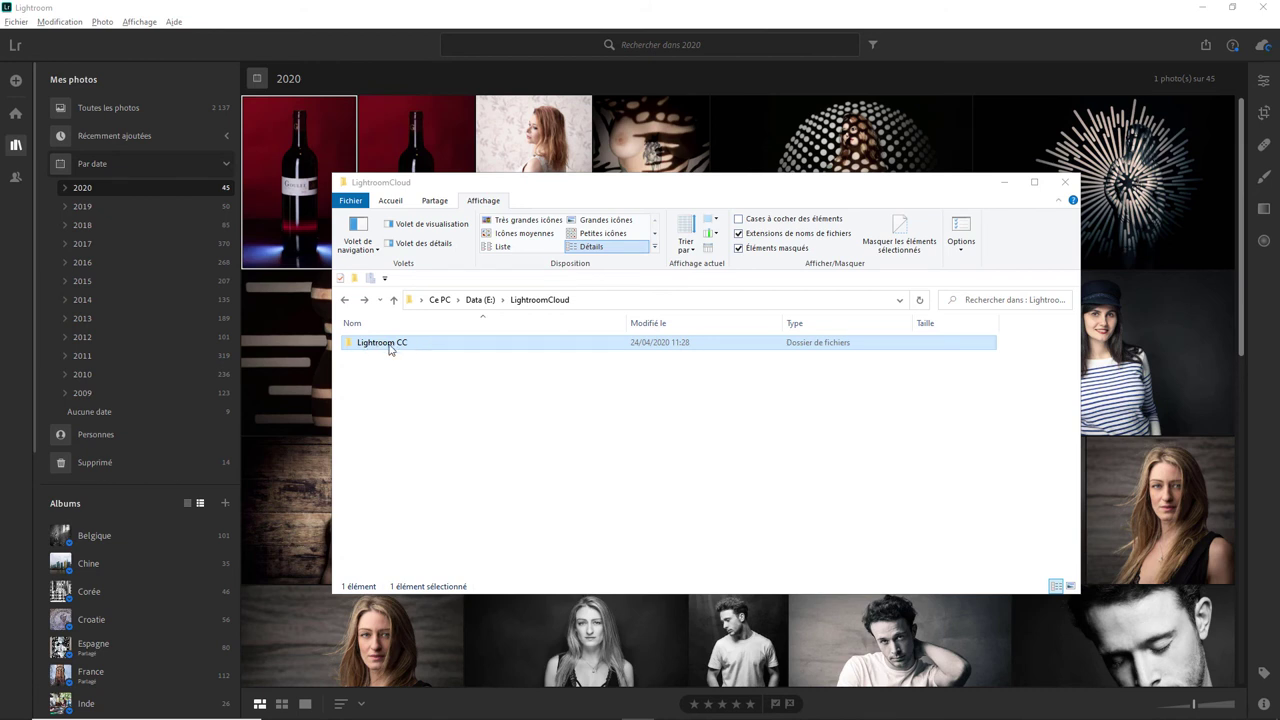
Step: Navigate Lightroom CC > hash folder > originals > 2020 > 2020-03-22 to find 003A7091.CR2 and 003A7092.CR2
double_click(390, 345)
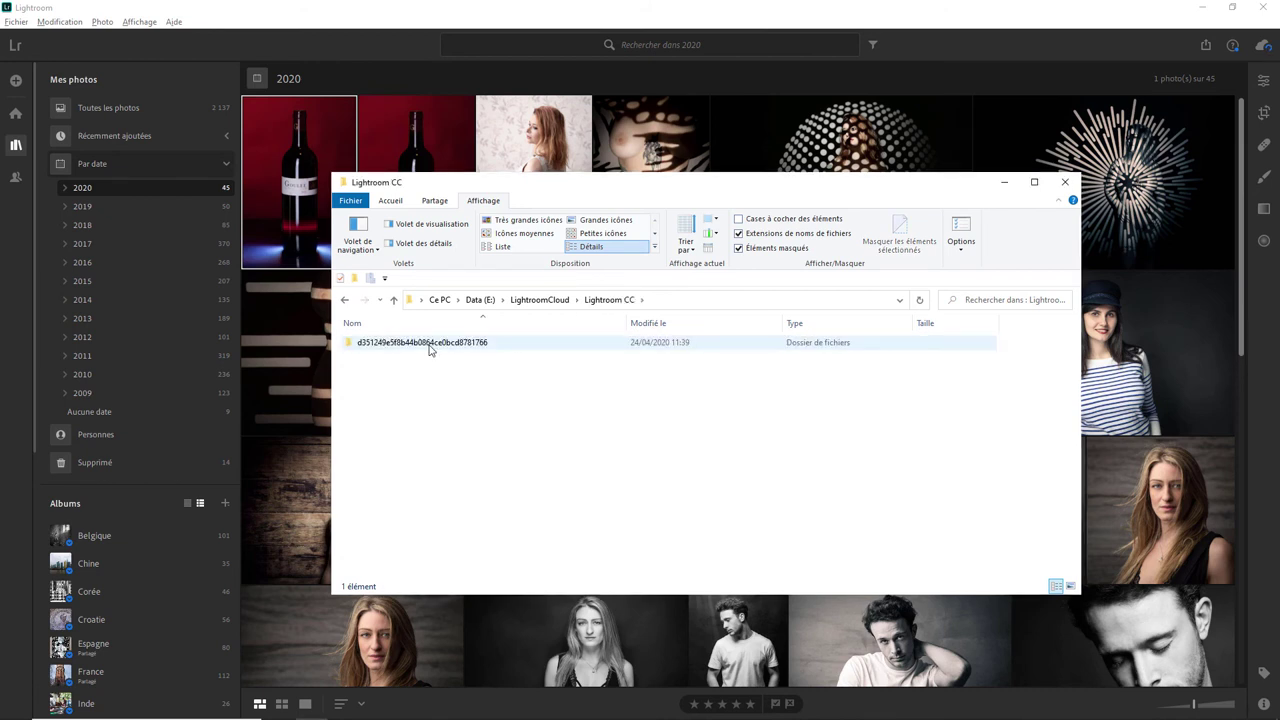
mouse_move(422, 342)
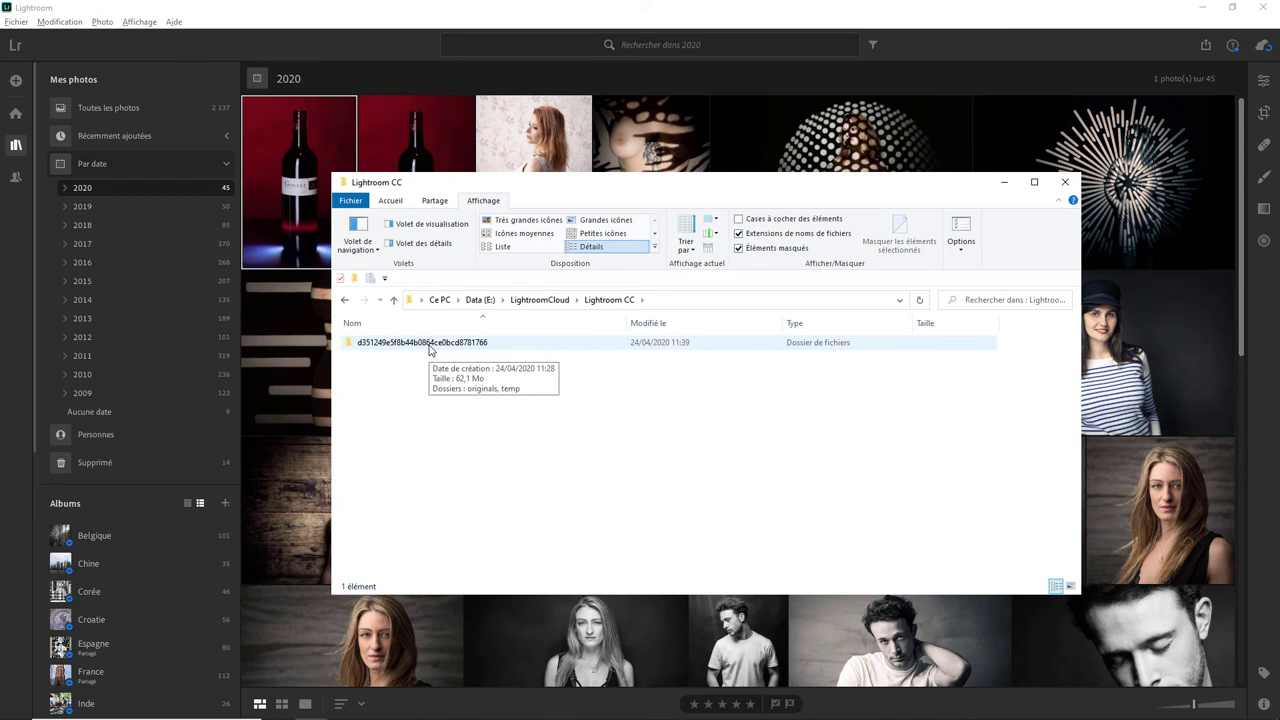
double_click(430, 343)
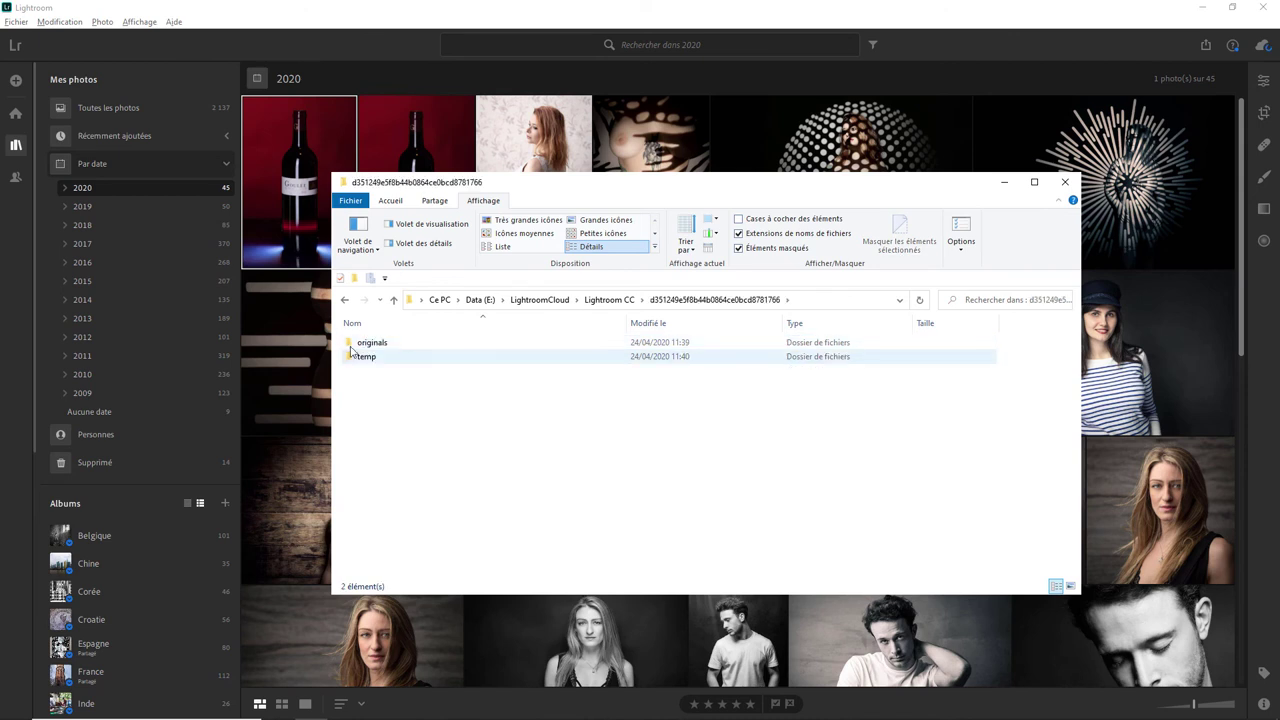
double_click(380, 345)
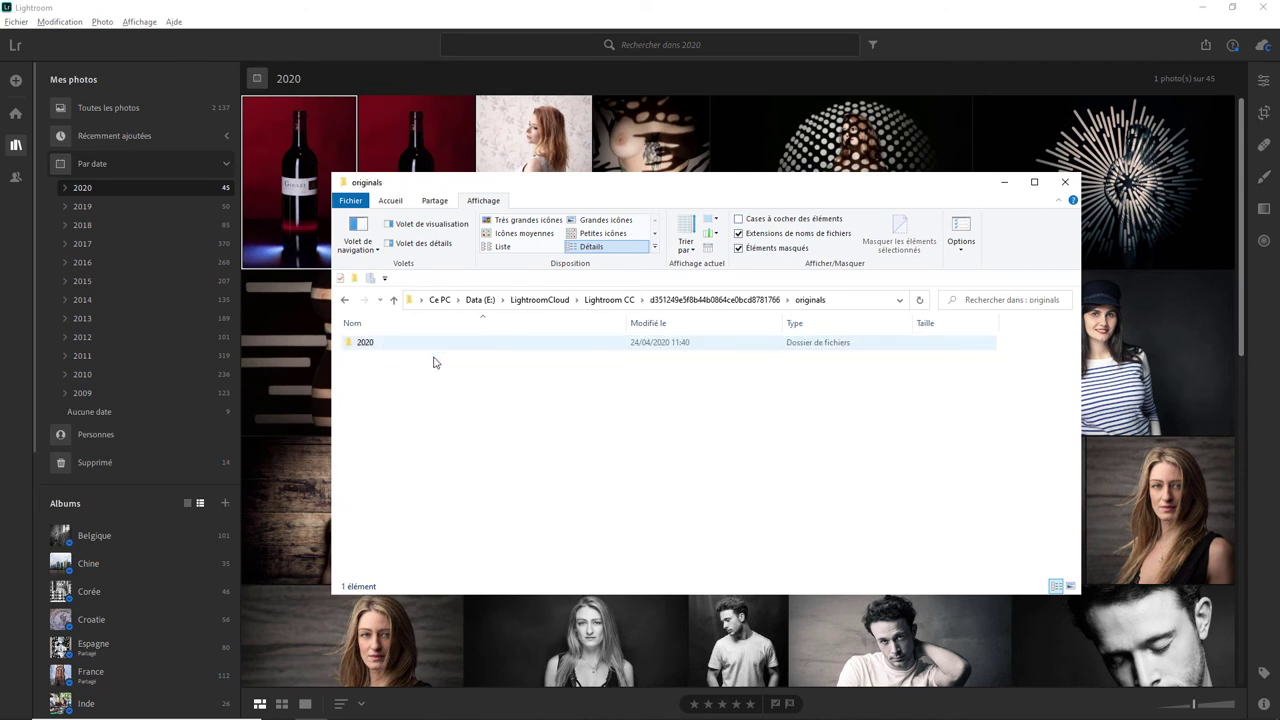
double_click(366, 345)
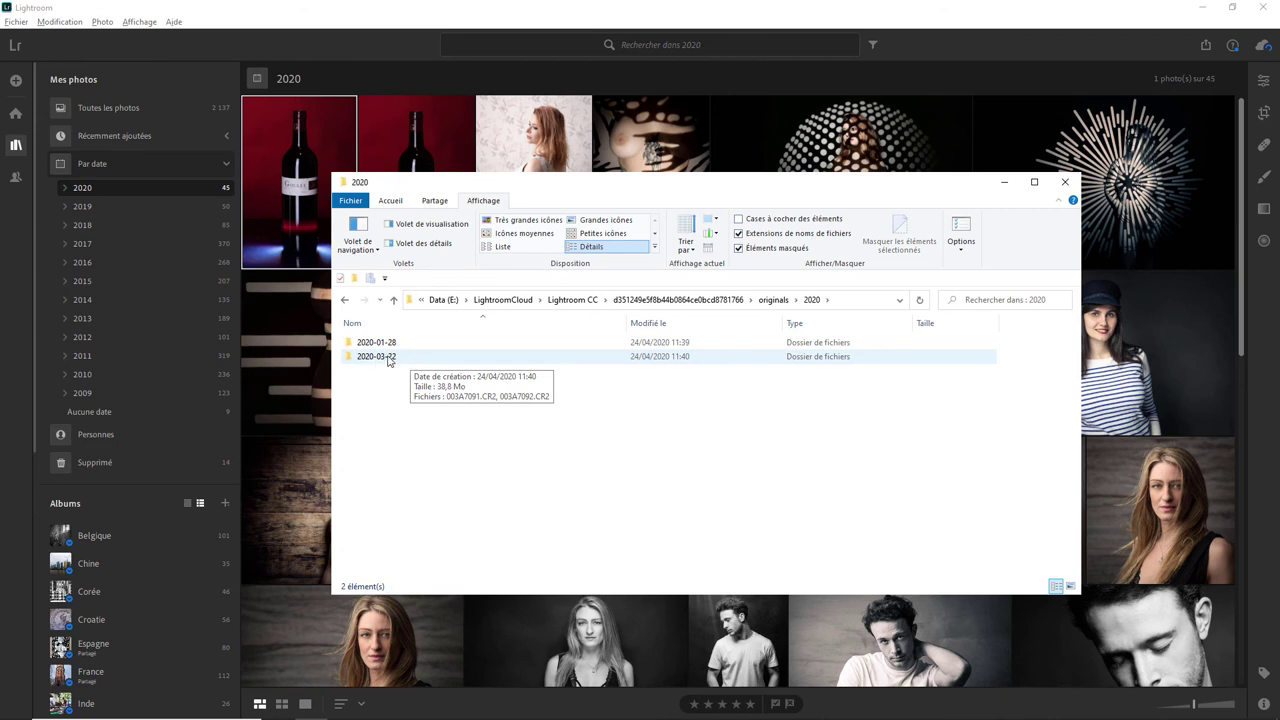
double_click(376, 358)
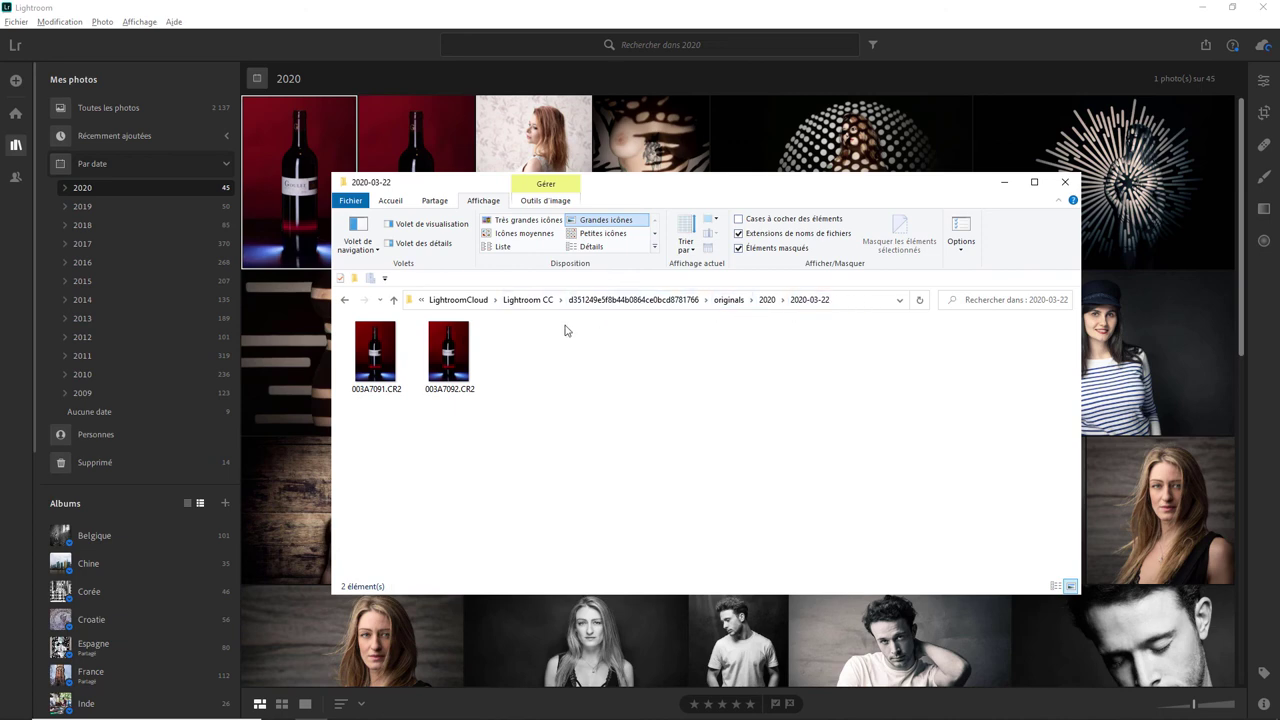
Step: Close the File Explorer window to return to the 2020 photo grid
click(1066, 184)
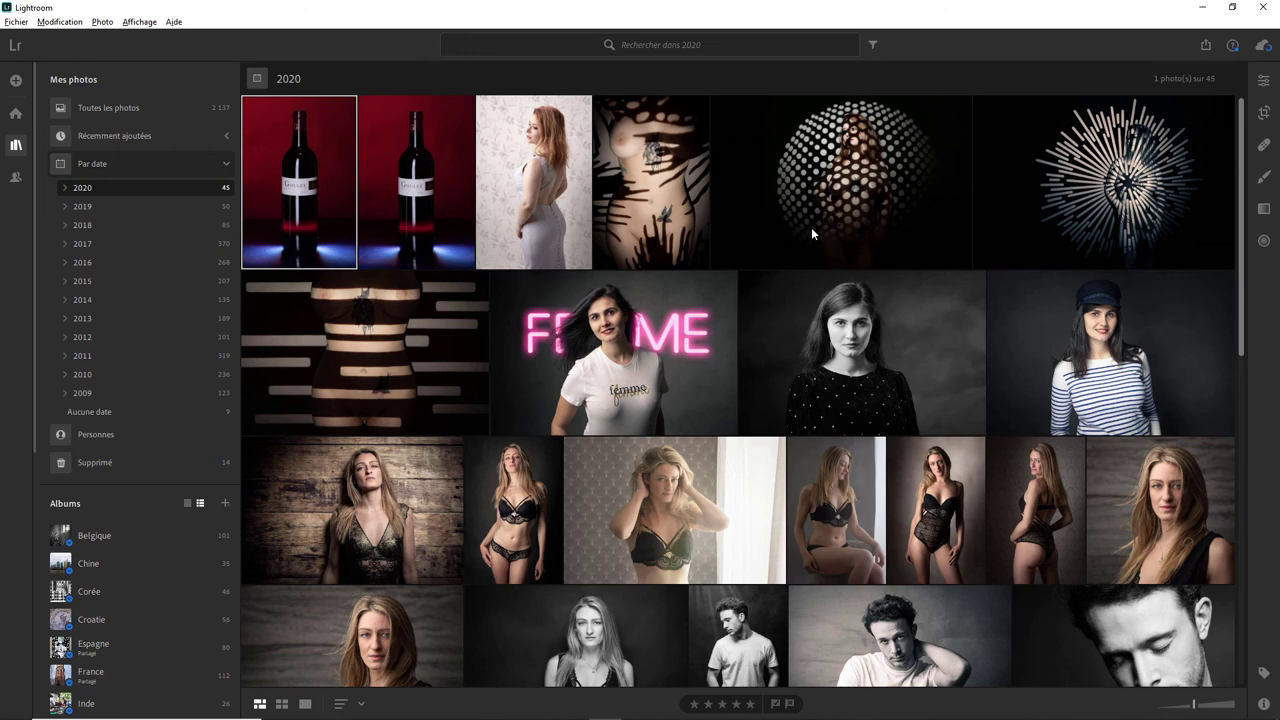